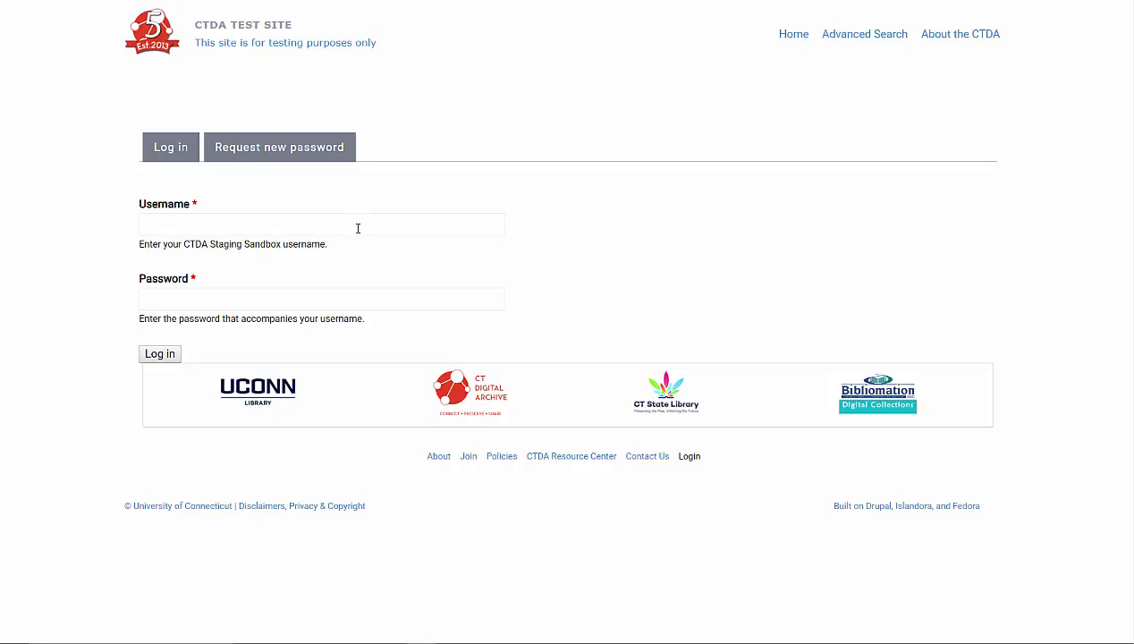
# Log in to the test site with the username ctda and the account password
pyautogui.click(358, 230)
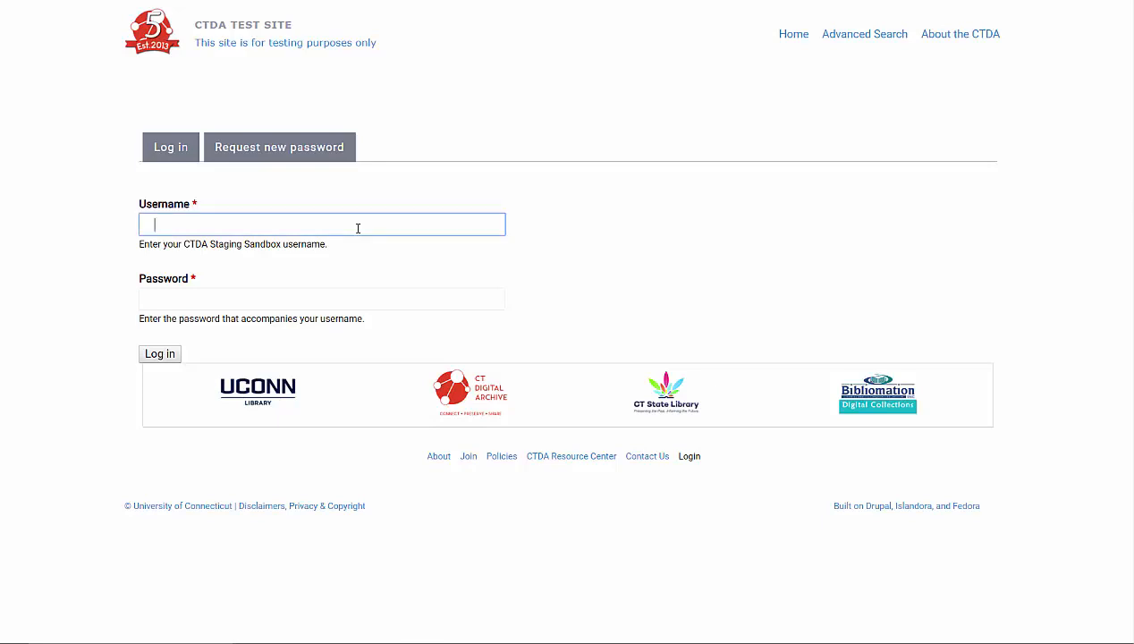
pyautogui.write('ctda')
pyautogui.press('Tab')
pyautogui.write('***********')
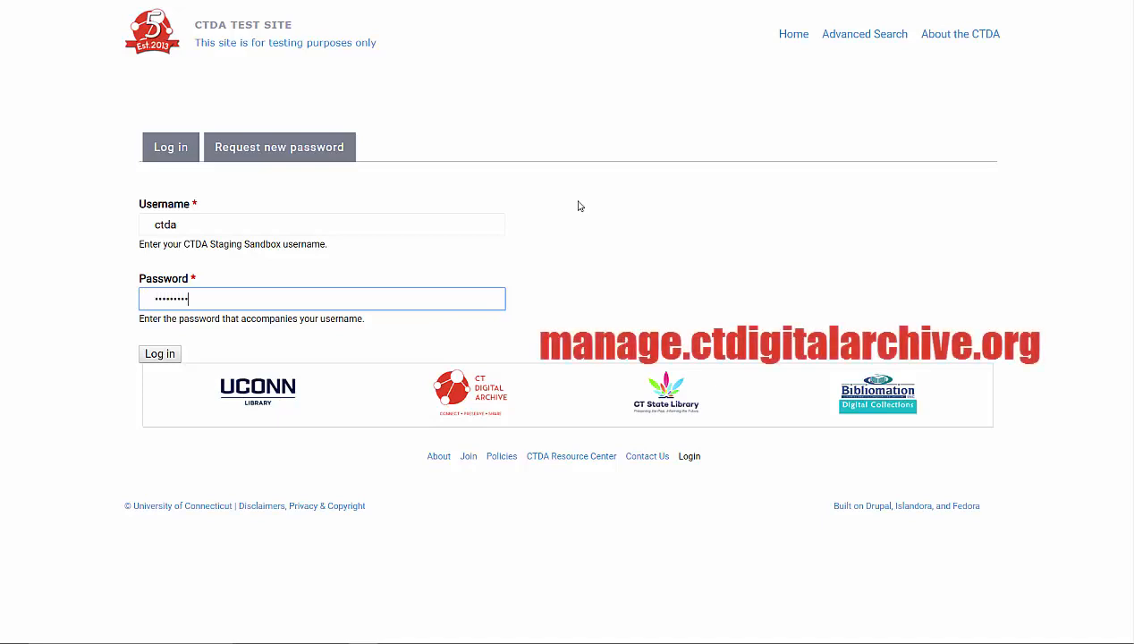
pyautogui.press('Return')
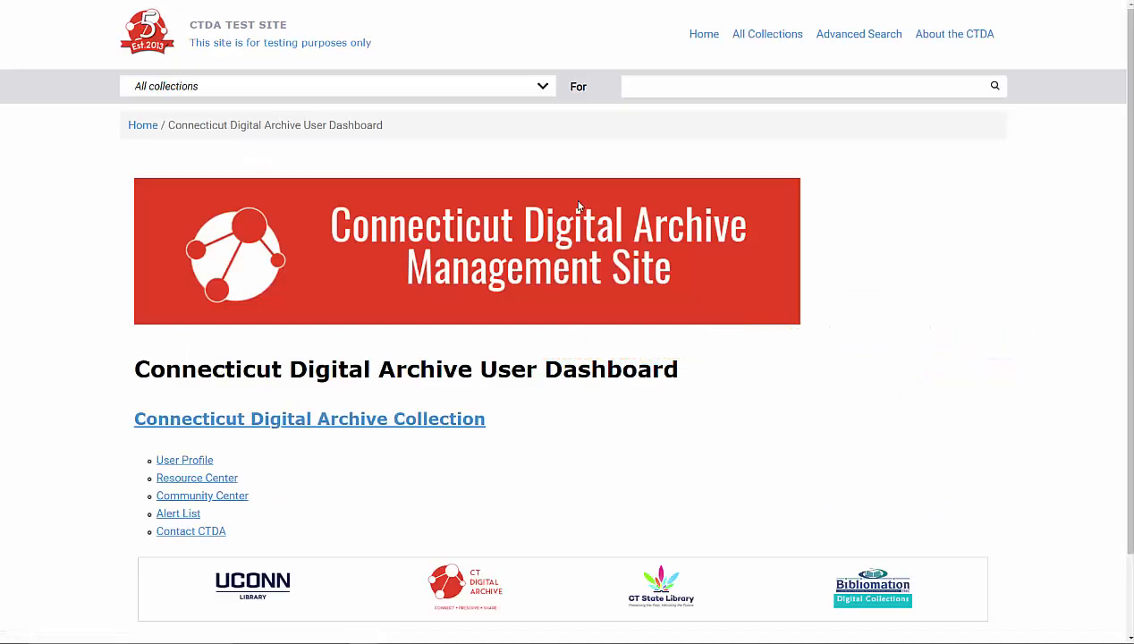
# Open the Sandbox Collection inside the Connecticut Digital Archive Collection and go to its management page
pyautogui.click(344, 424)
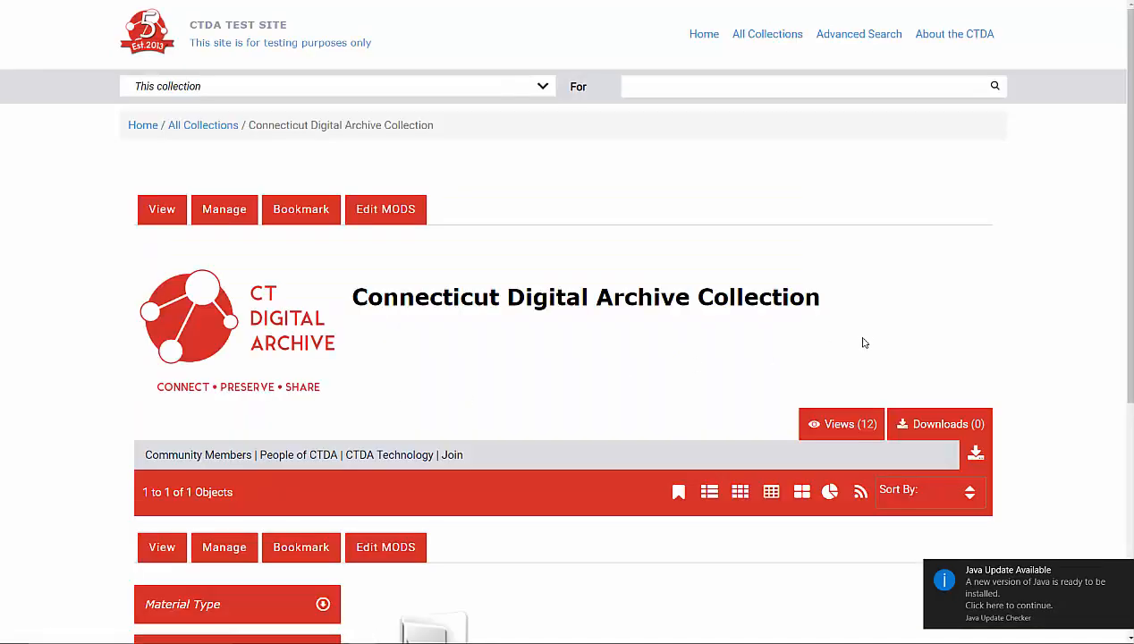
pyautogui.scroll(-4, 950, 333)
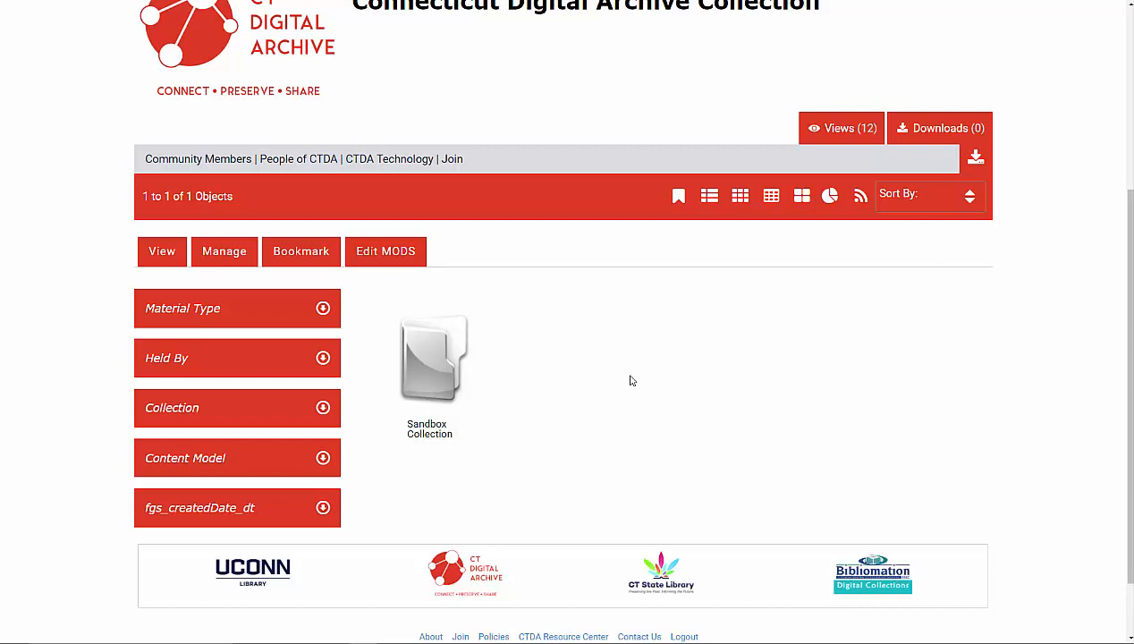
pyautogui.click(437, 366)
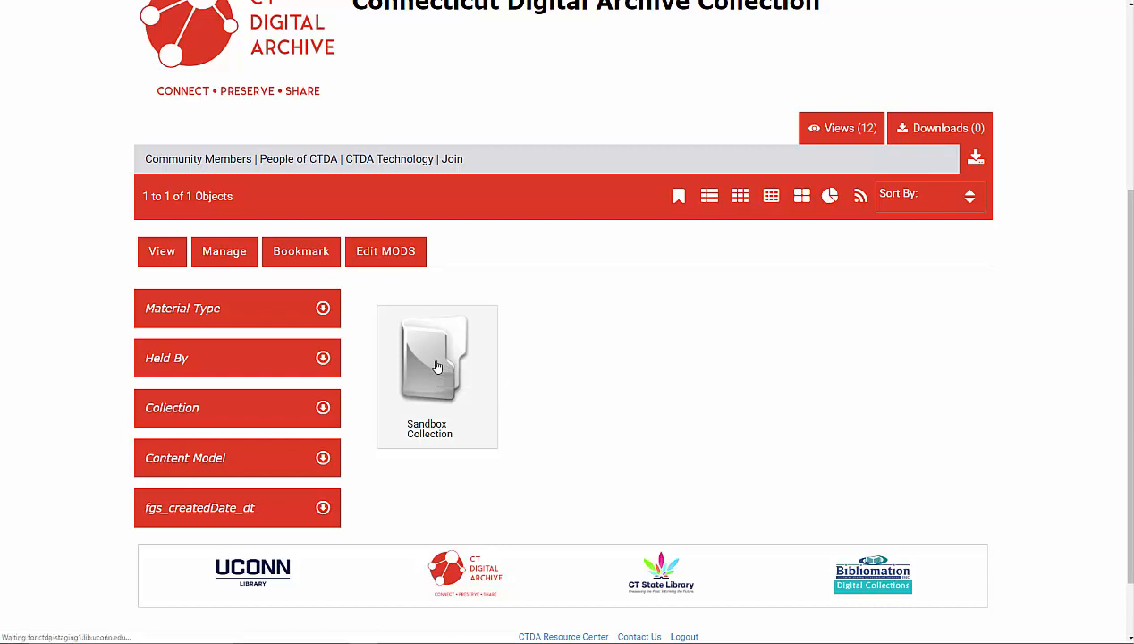
pyautogui.scroll(-5, 438, 367)
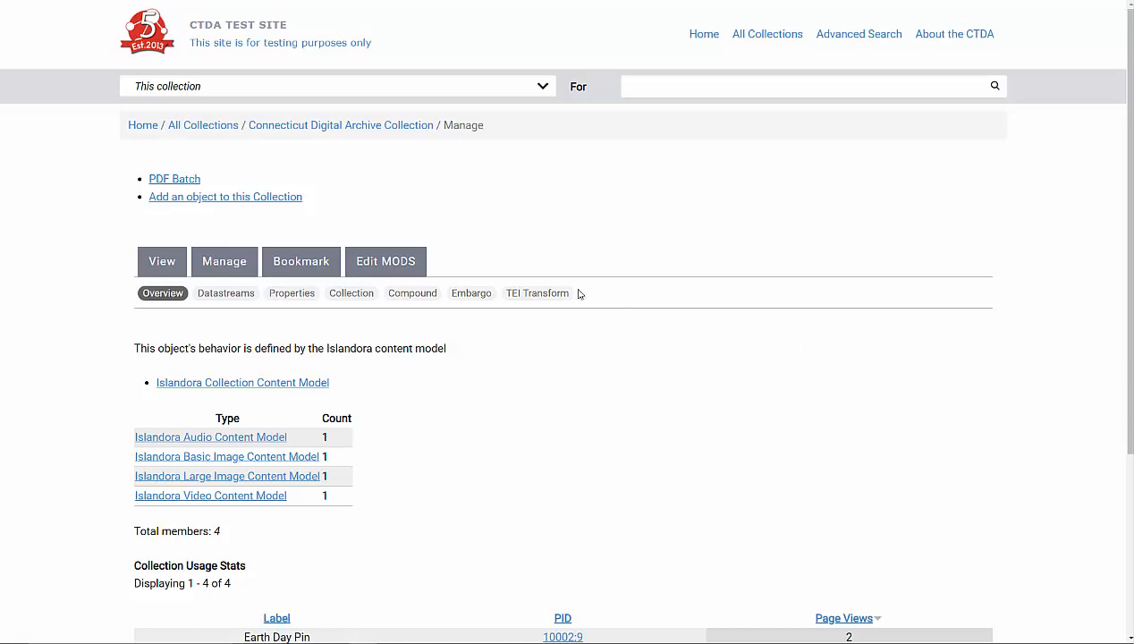
# Start adding an object to this collection using the Islandora Collection Content Model
pyautogui.click(263, 199)
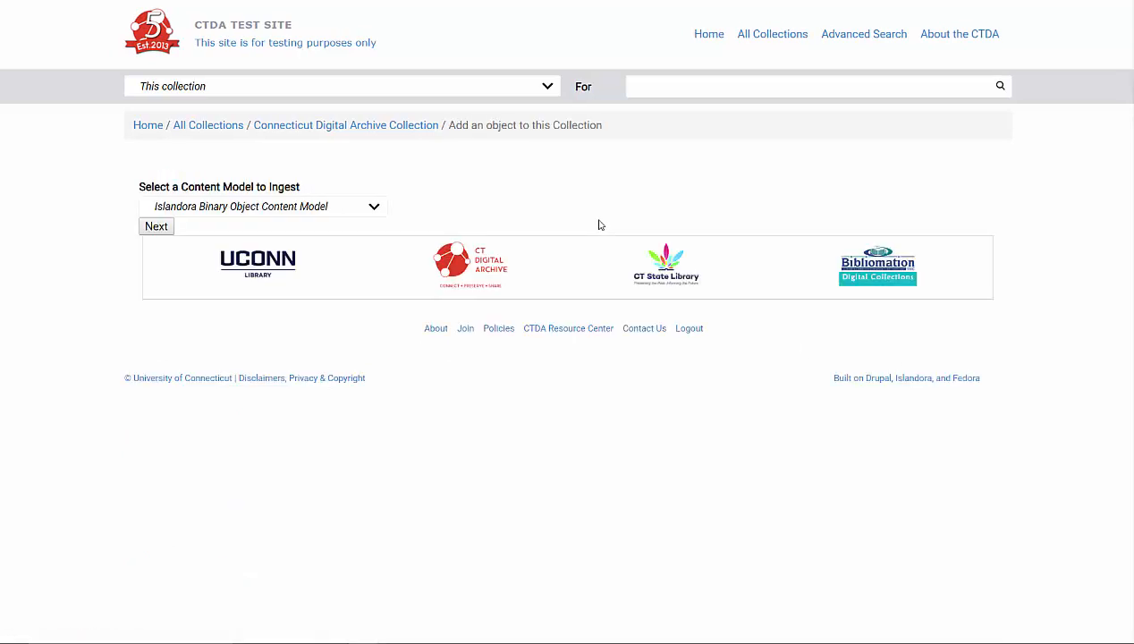
pyautogui.click(374, 208)
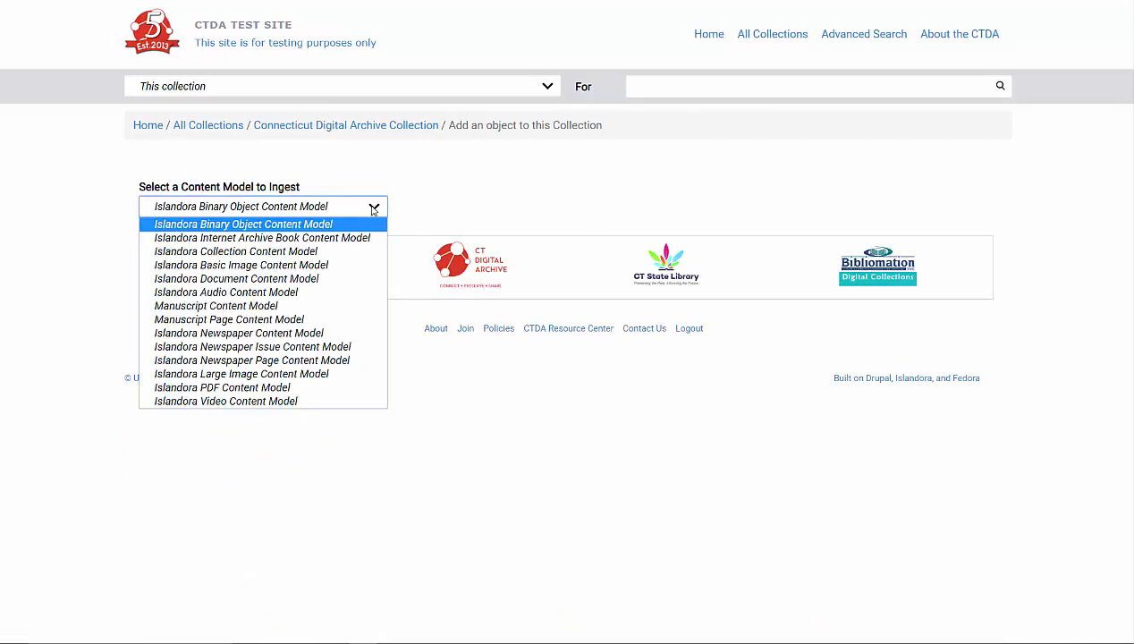
pyautogui.click(293, 253)
pyautogui.click(157, 227)
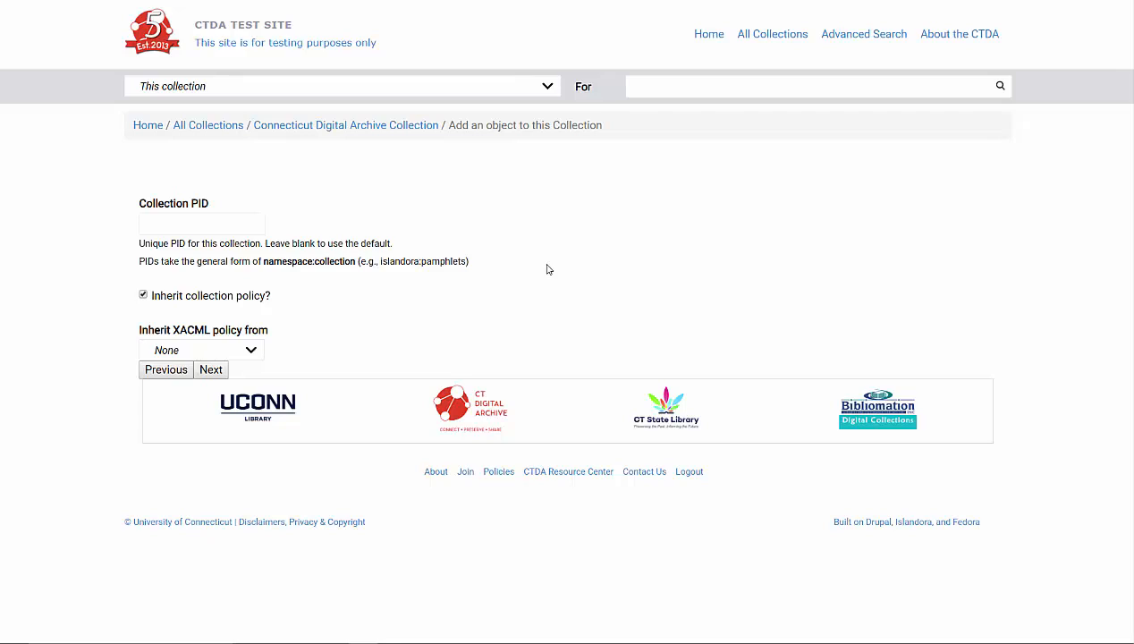
# Enter 10002:TestCollection as the PID of the new collection
pyautogui.click(215, 219)
pyautogui.write('10002')
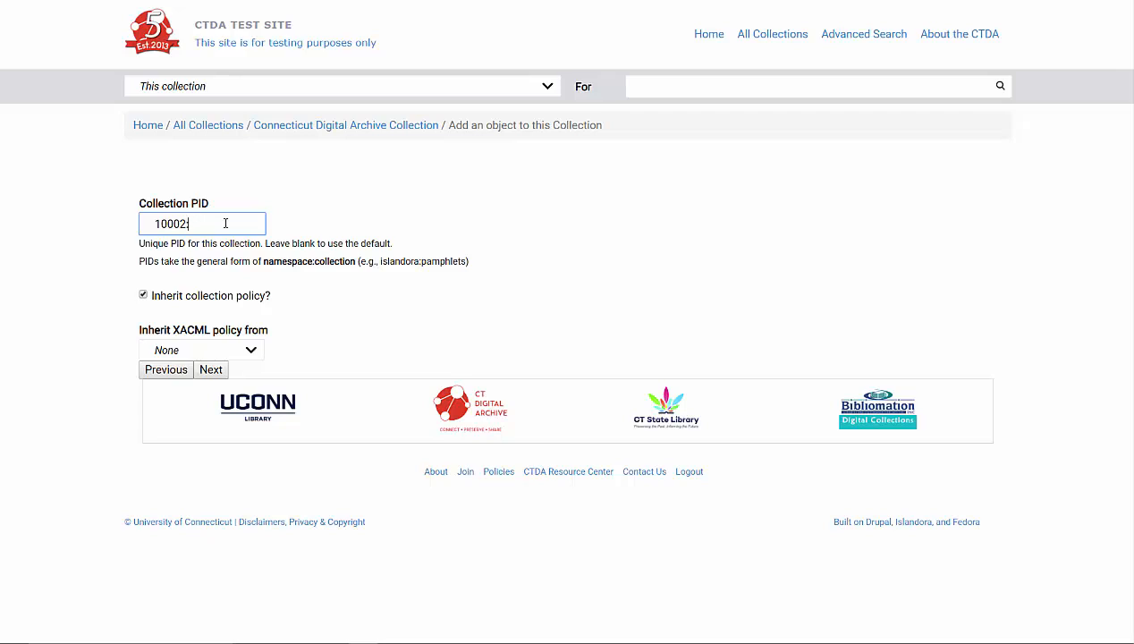
pyautogui.write(':TestCollection')
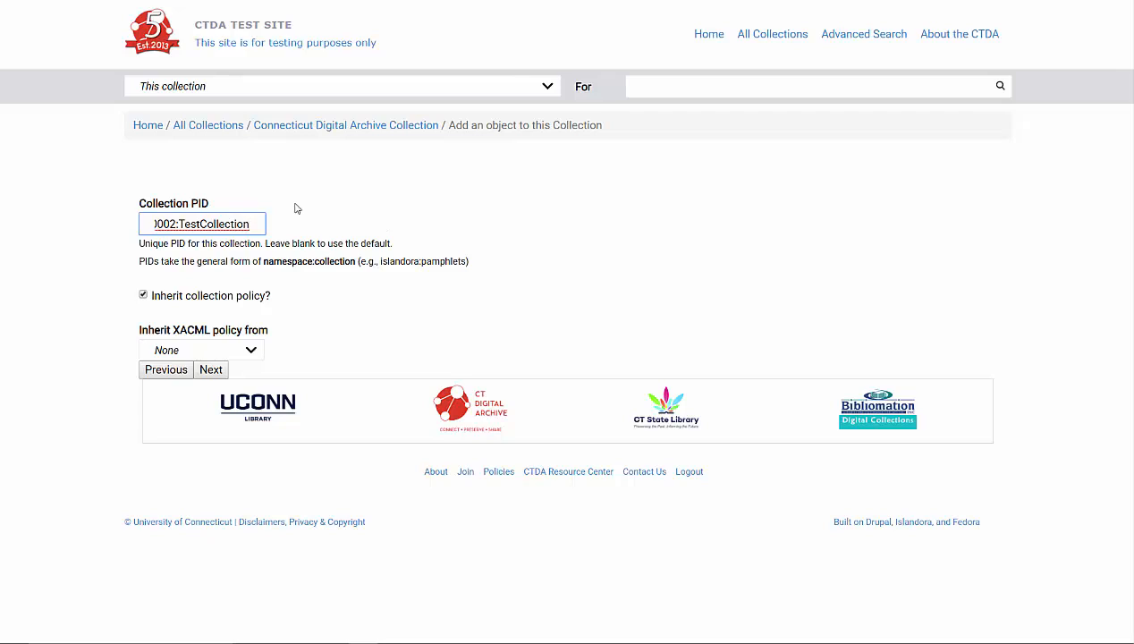
# Turn off inheriting the collection policy and select 10002 as the children namespace
pyautogui.click(143, 295)
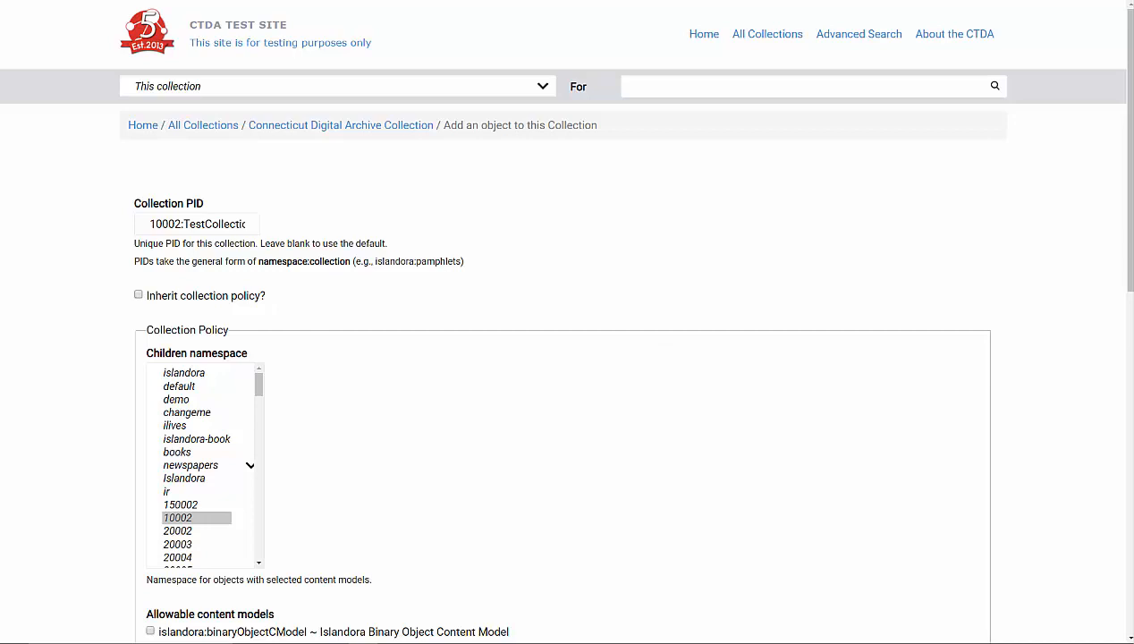
pyautogui.scroll(-3, 569, 381)
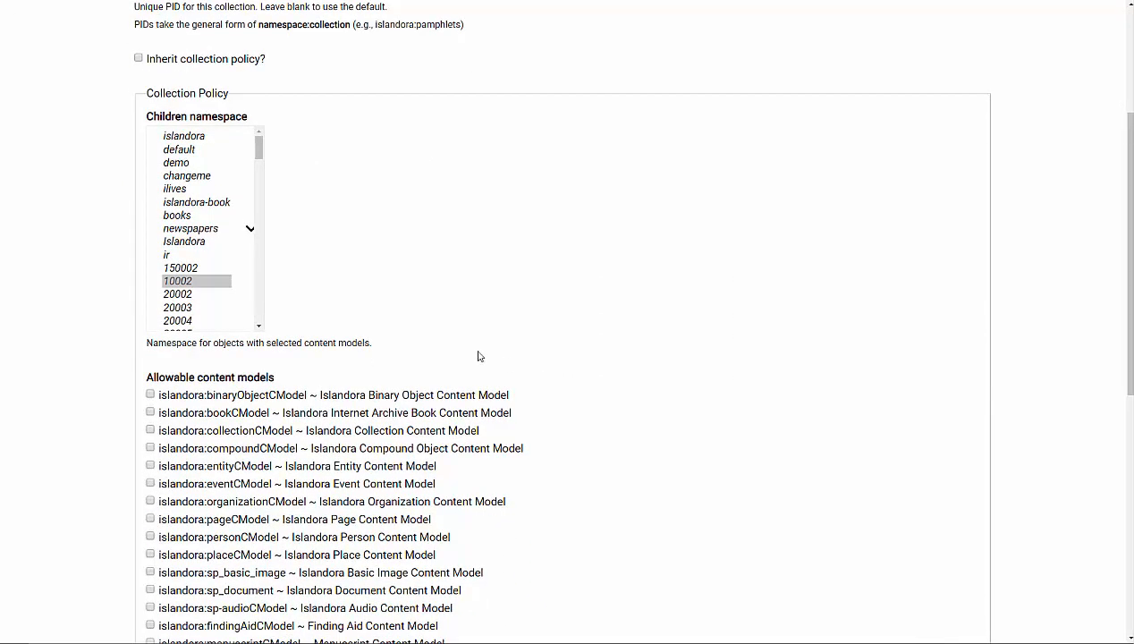
pyautogui.click(196, 283)
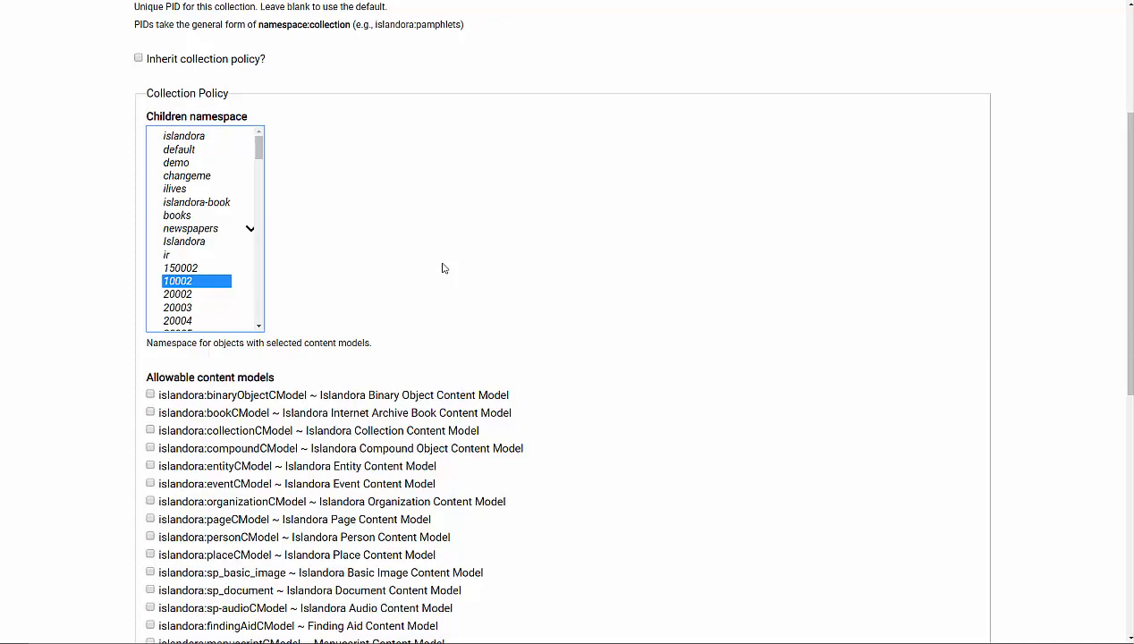
# Allow the Internet Archive Book, Collection and Compound Object content models in the collection policy
pyautogui.scroll(-2, 641, 277)
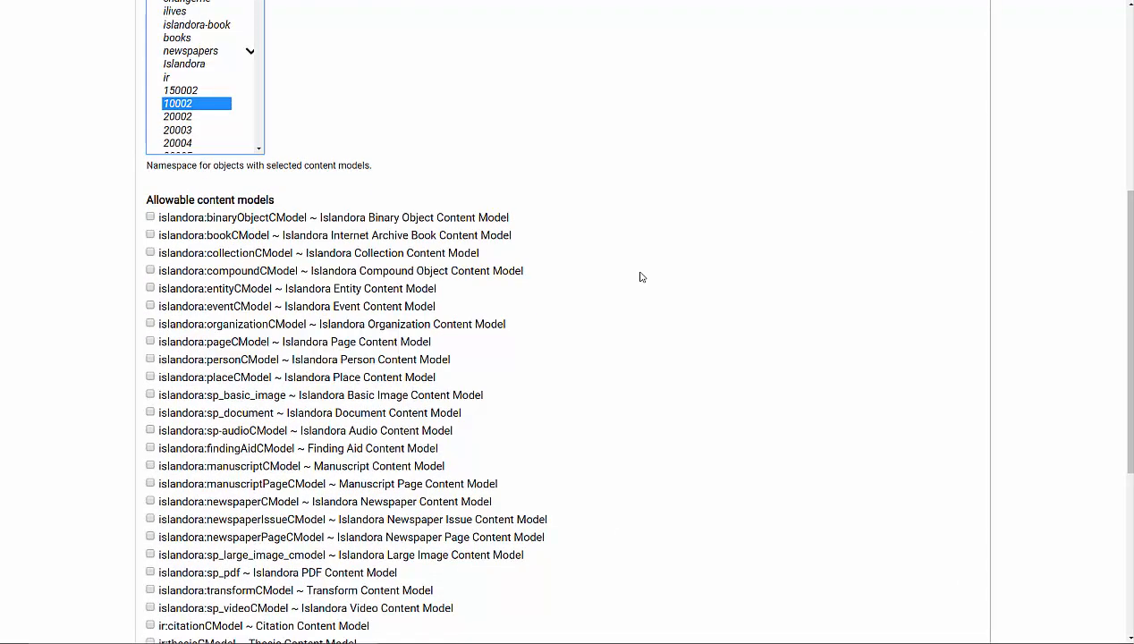
pyautogui.scroll(-1, 568, 278)
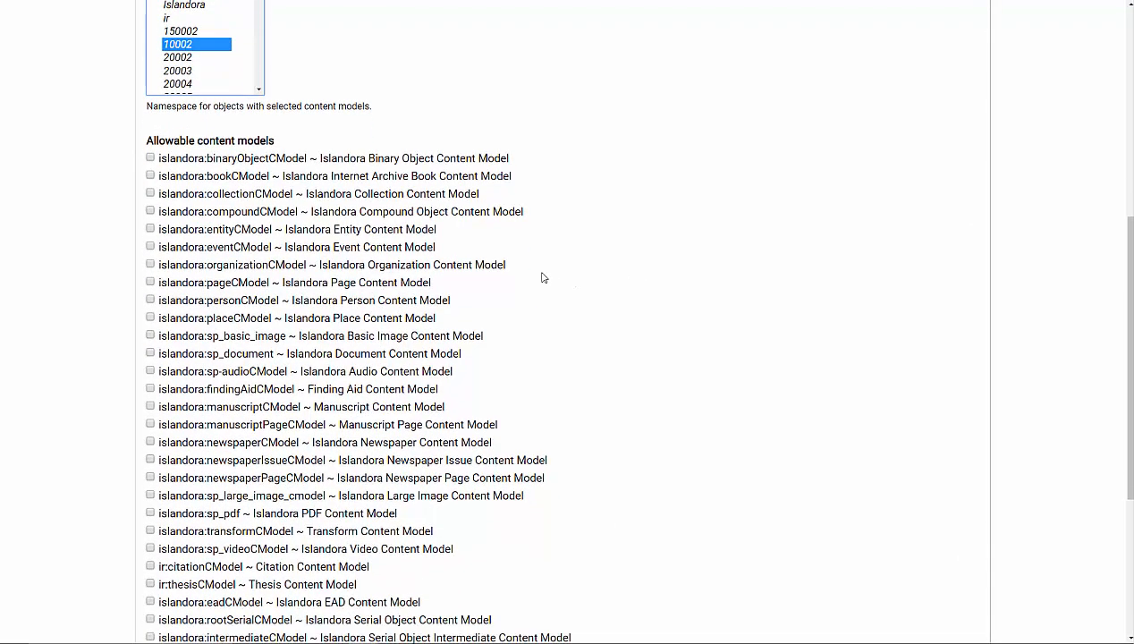
pyautogui.scroll(-1, 537, 272)
pyautogui.click(150, 117)
pyautogui.click(149, 134)
pyautogui.click(150, 152)
pyautogui.scroll(-2, 150, 154)
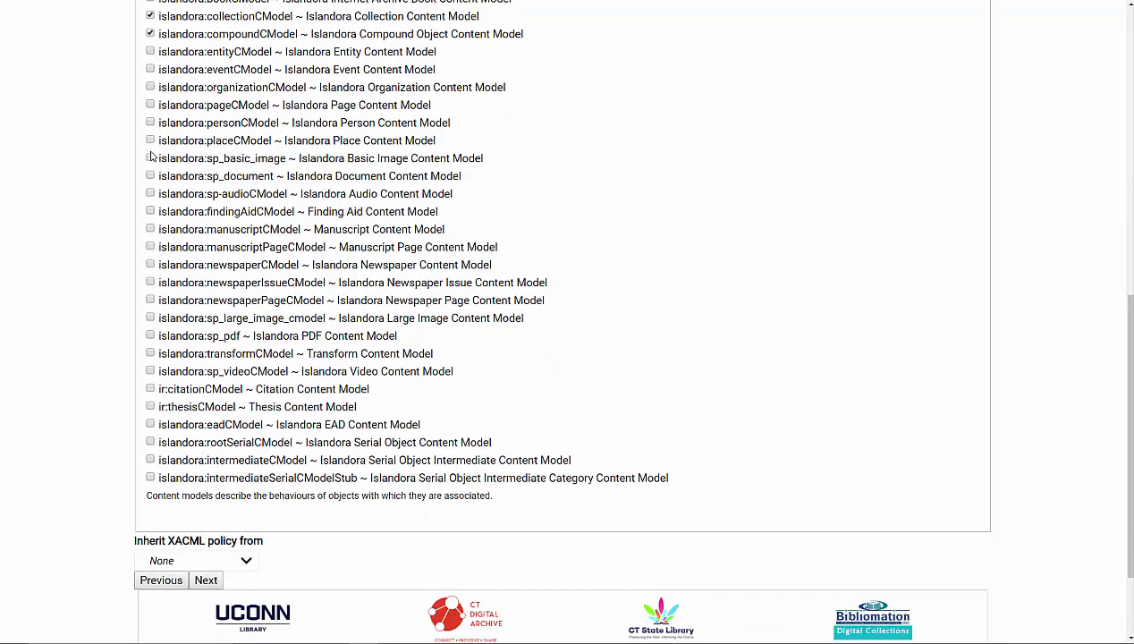
# Allow the Basic Image, Document, Audio, Manuscript Page and Large Image content models too, and submit the collection policy
pyautogui.click(150, 158)
pyautogui.click(150, 175)
pyautogui.click(150, 194)
pyautogui.click(150, 247)
pyautogui.click(151, 318)
pyautogui.scroll(-2, 151, 322)
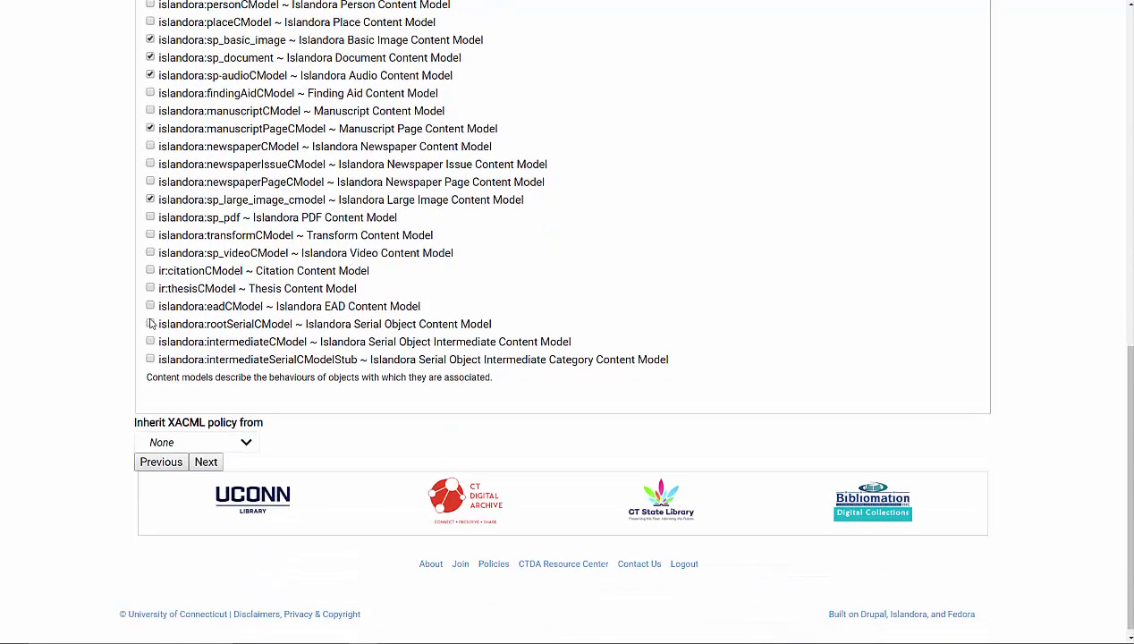
pyautogui.click(204, 456)
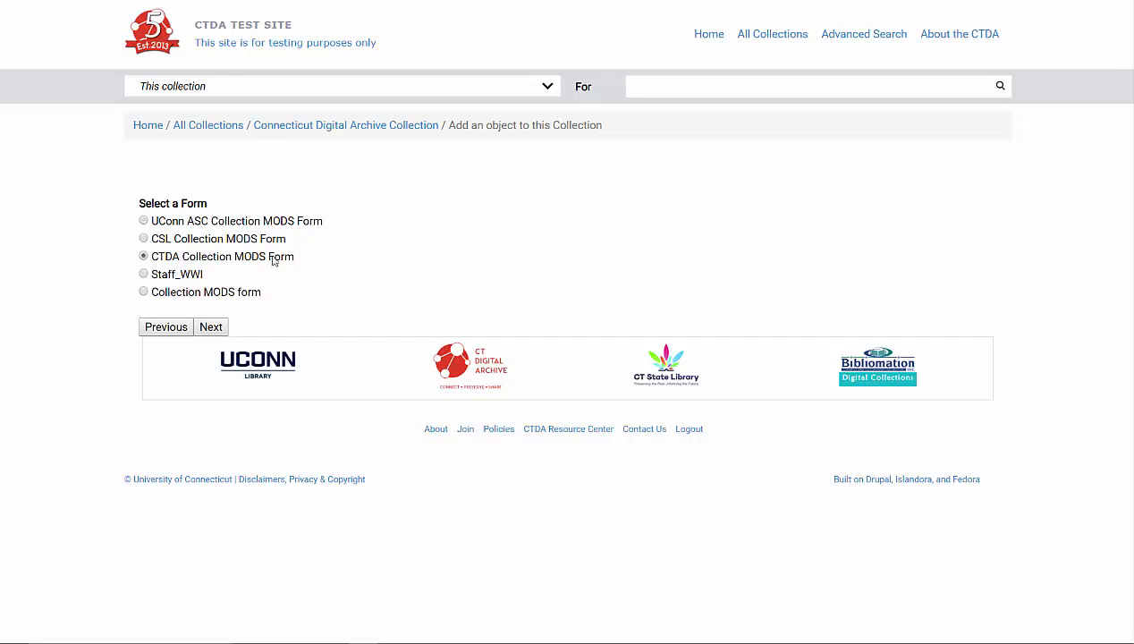
# Continue with the CTDA Collection MODS Form and enter Test Collection as the required title
pyautogui.click(213, 326)
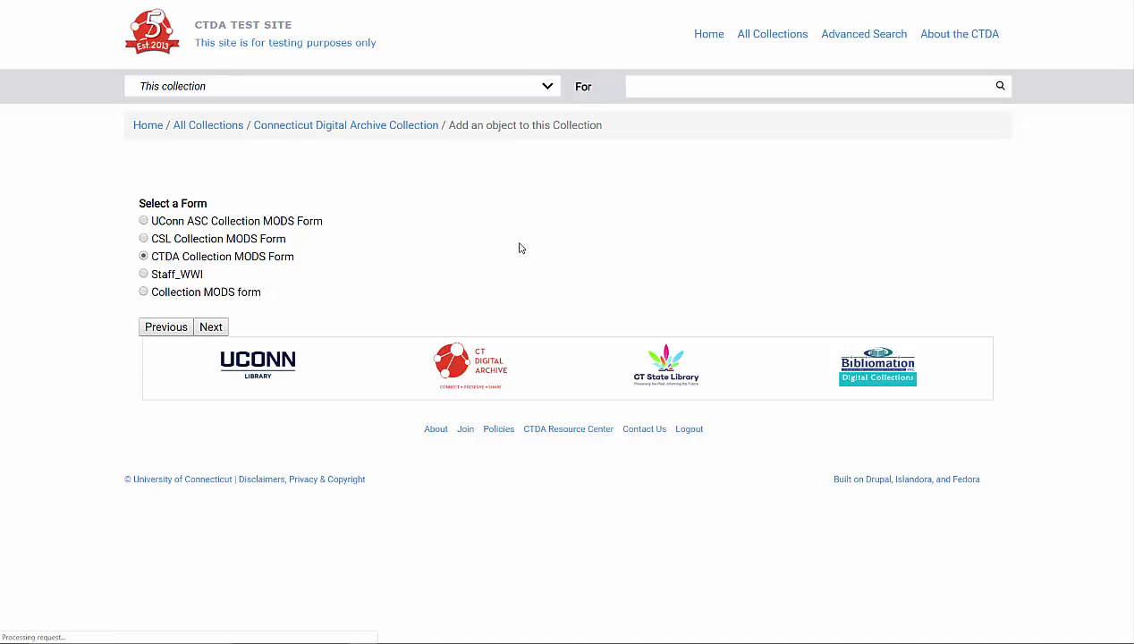
pyautogui.scroll(-2, 521, 247)
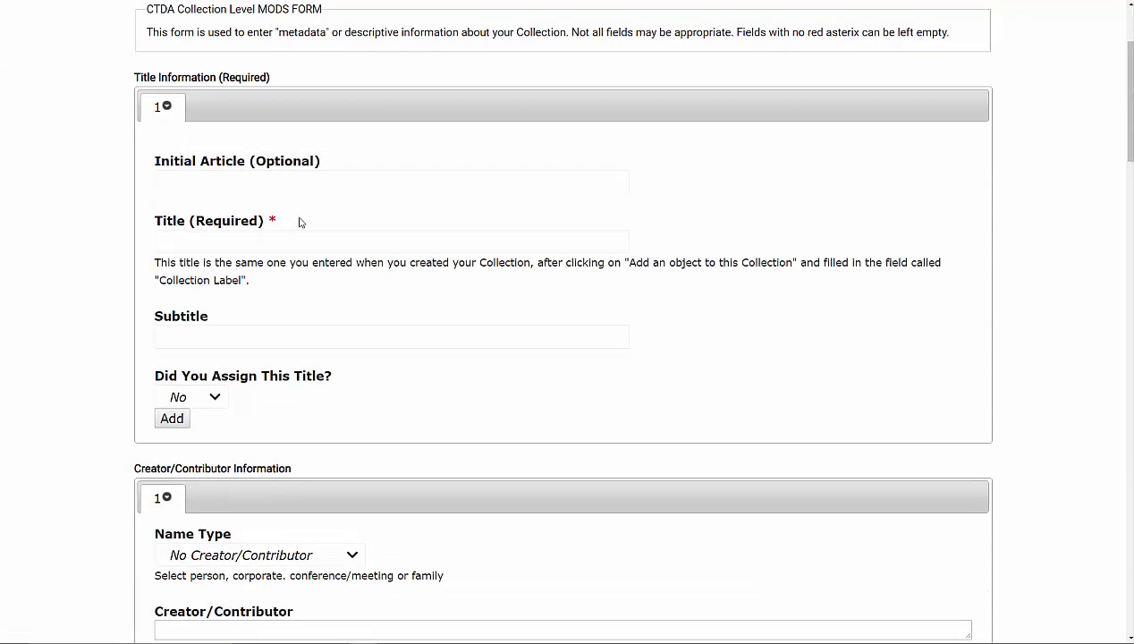
pyautogui.click(393, 237)
pyautogui.write('Test Collection')
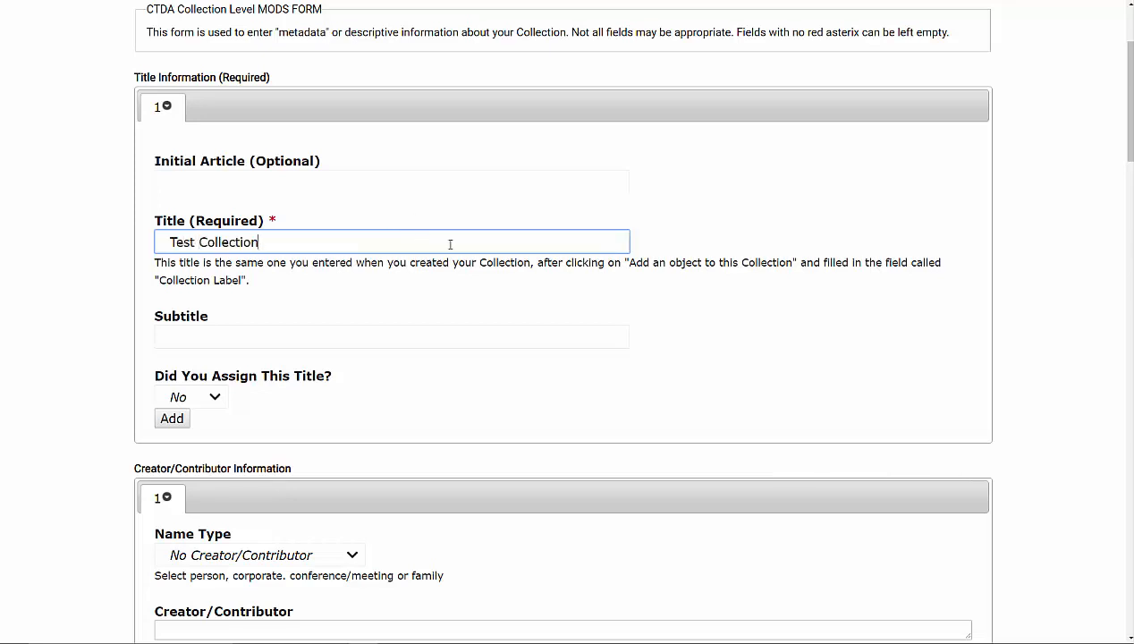
# Replace the Digital Origin in the format description with born digital and add it as an entry
pyautogui.scroll(-5, 514, 271)
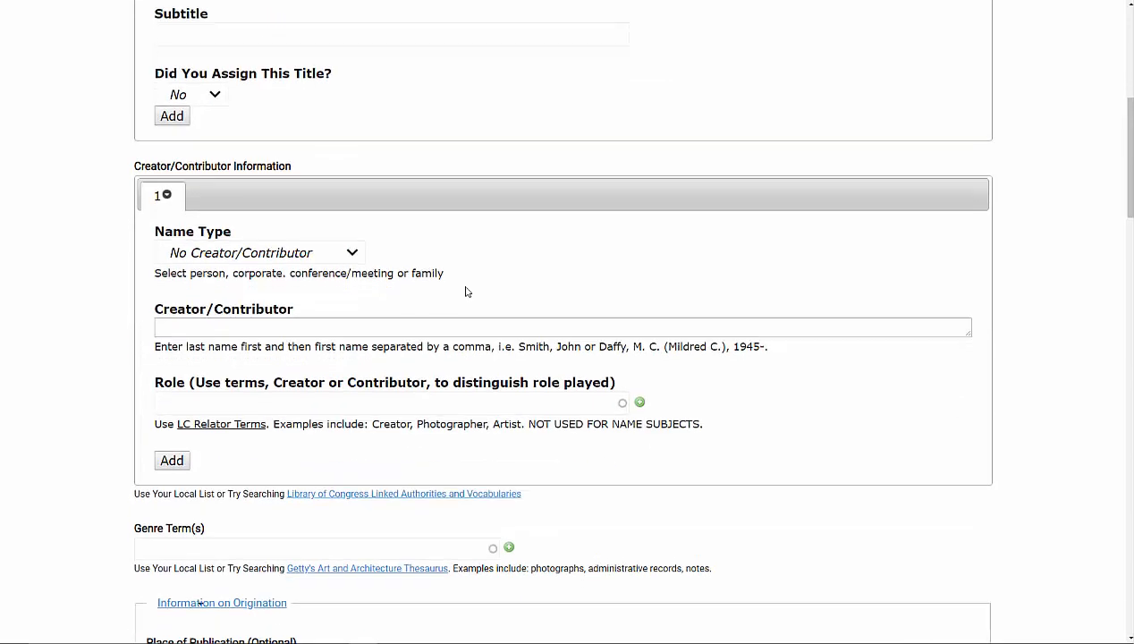
pyautogui.scroll(-8, 465, 292)
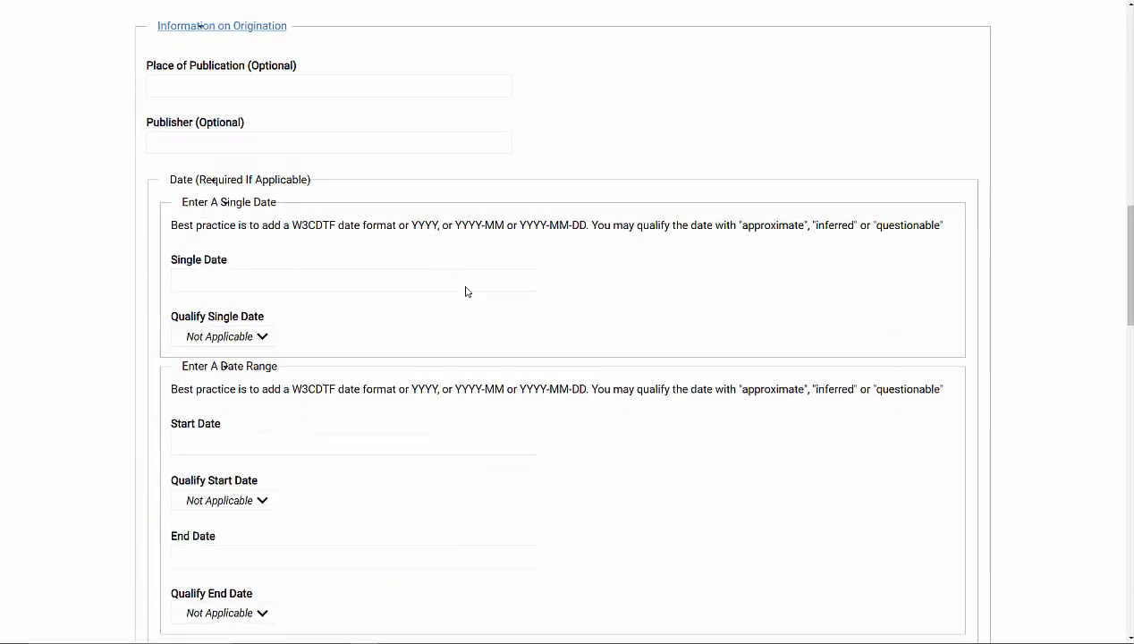
pyautogui.scroll(-5, 466, 291)
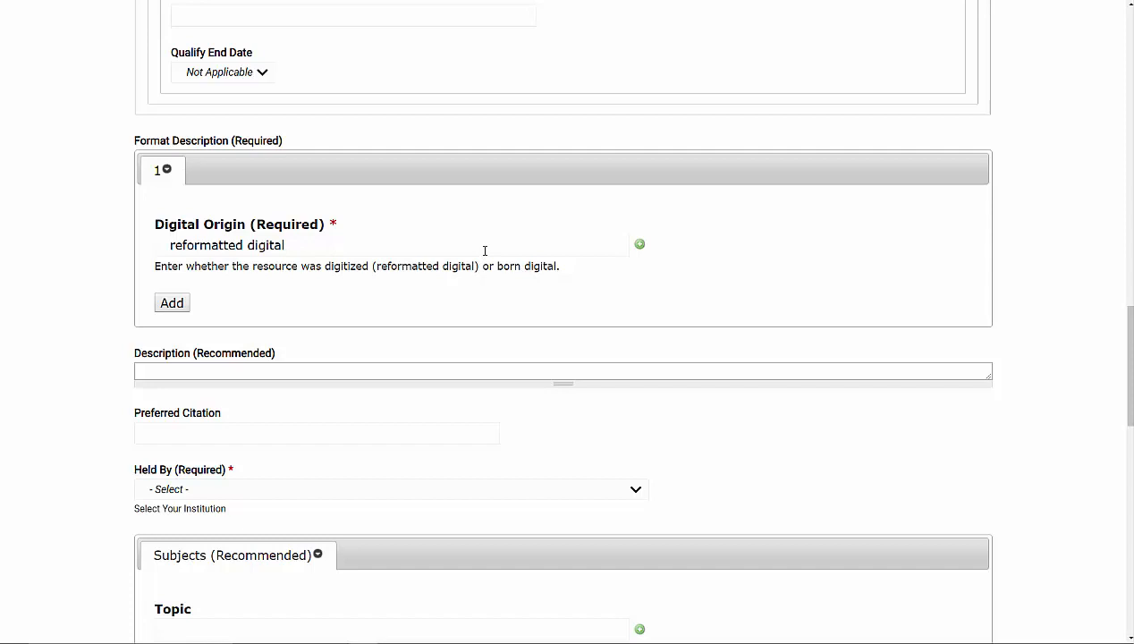
pyautogui.moveTo(484, 246); pyautogui.dragTo(142, 256)
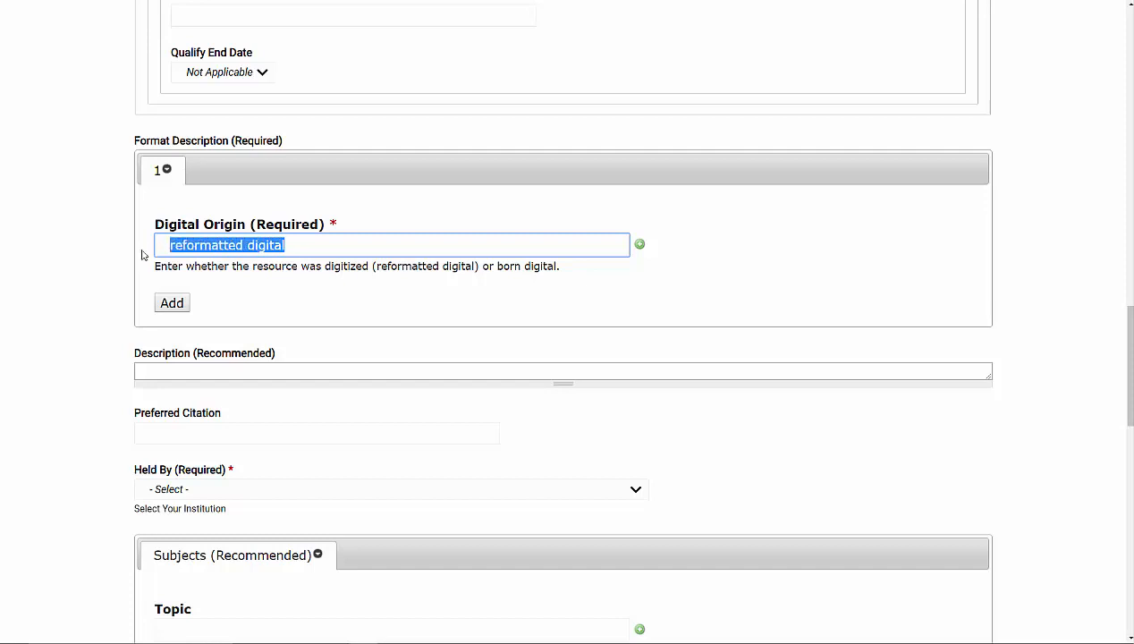
pyautogui.write('born digital')
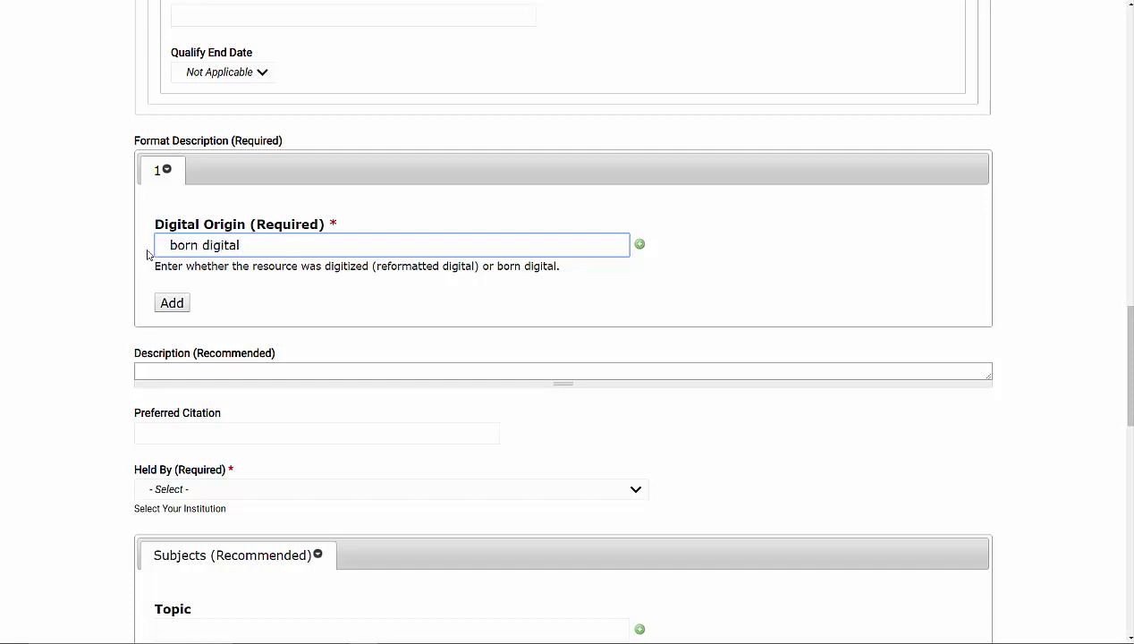
pyautogui.click(640, 245)
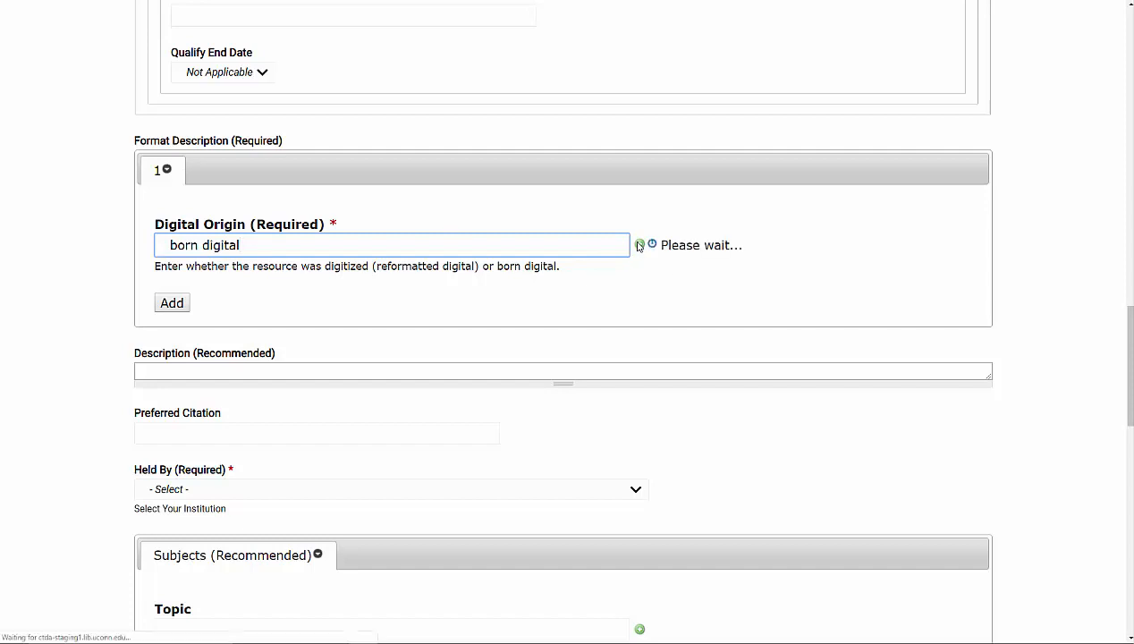
# Set Held By to Archives & Special Collections at the Thomas J. Dodd Research Center, University of Connecticut Libraries
pyautogui.scroll(-1, 644, 289)
pyautogui.scroll(-3, 643, 289)
pyautogui.click(635, 211)
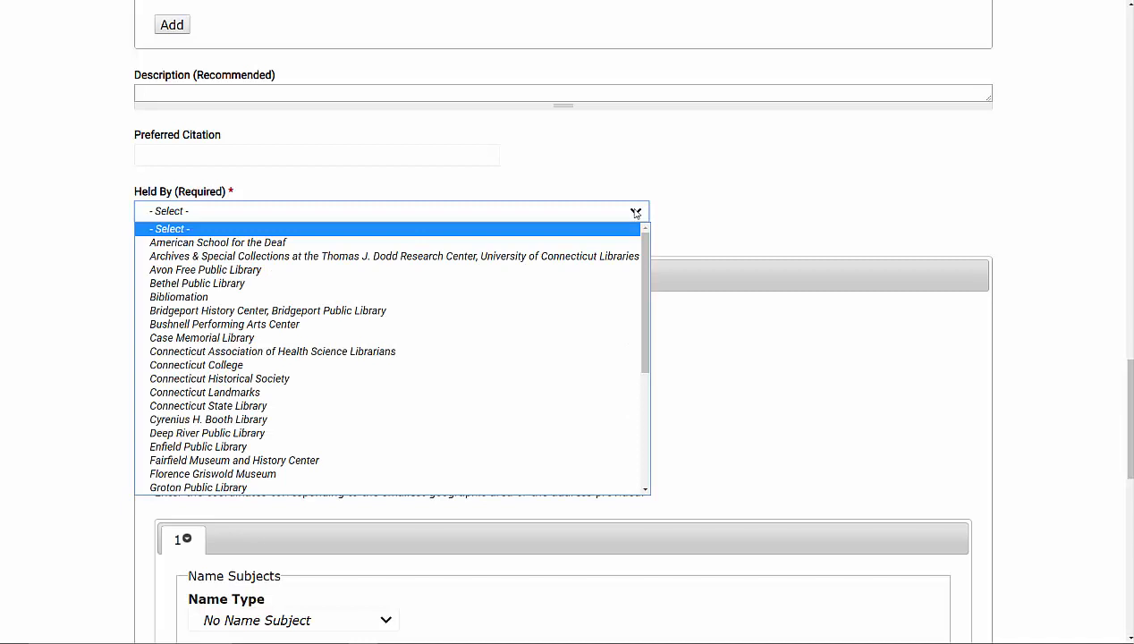
pyautogui.click(606, 256)
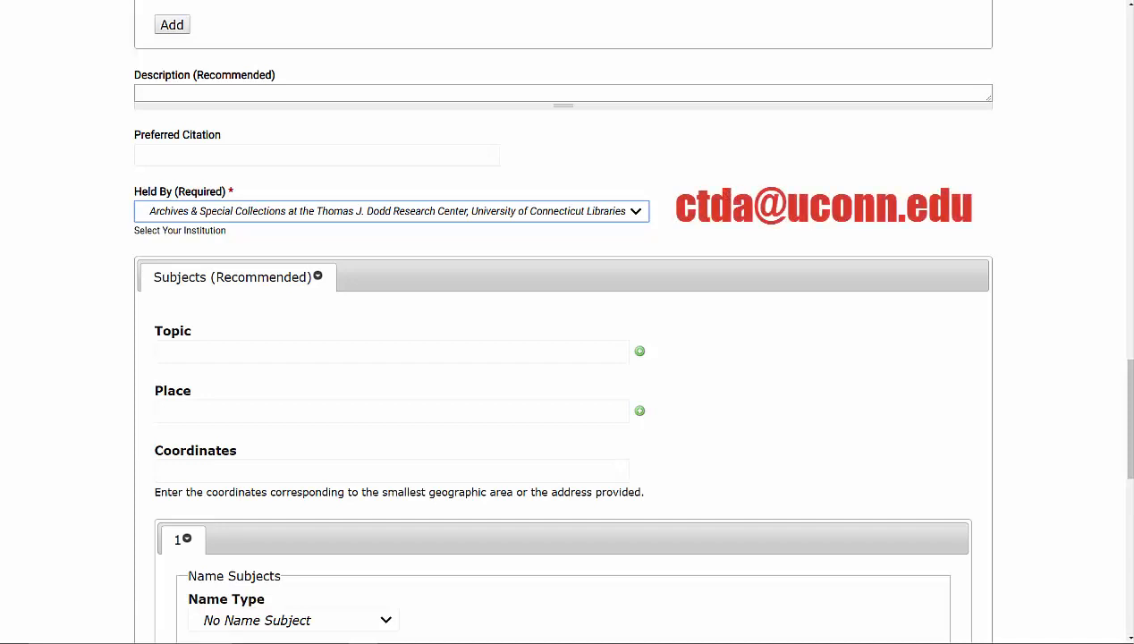
# Set the Rights of the collection to University of Connecticut Archives & Special Collections
pyautogui.scroll(-8, 695, 198)
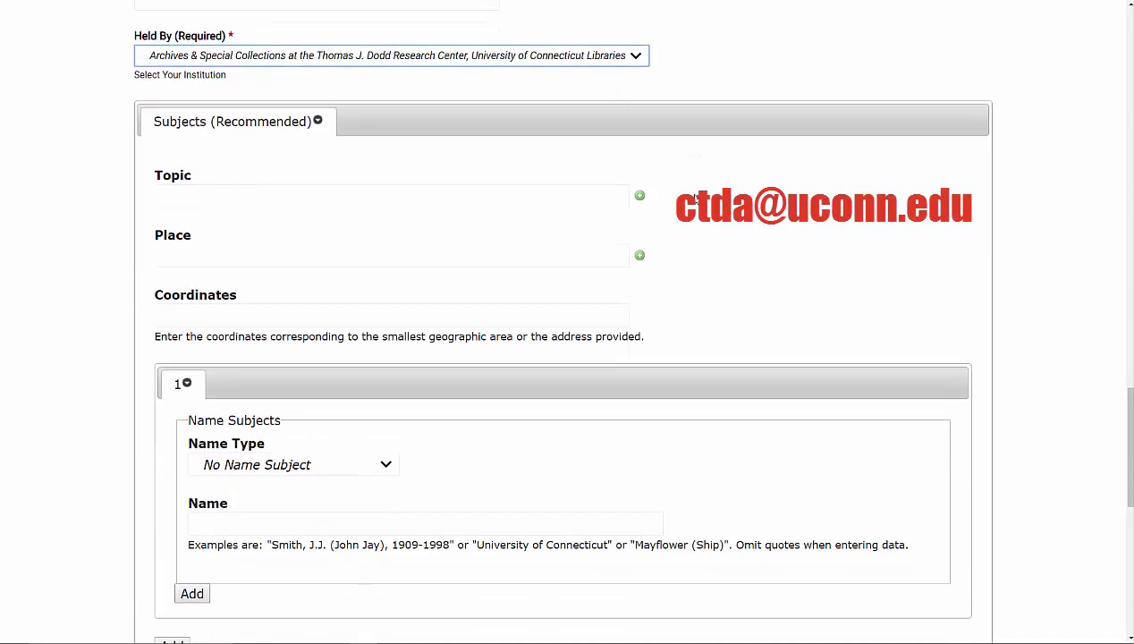
pyautogui.scroll(-2, 695, 198)
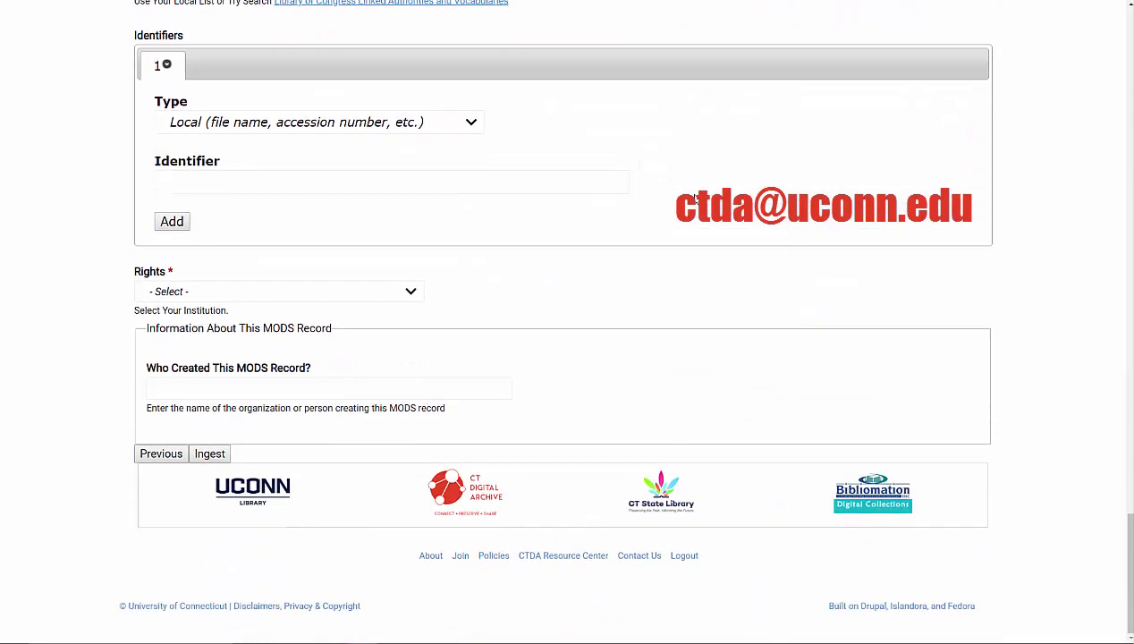
pyautogui.click(410, 292)
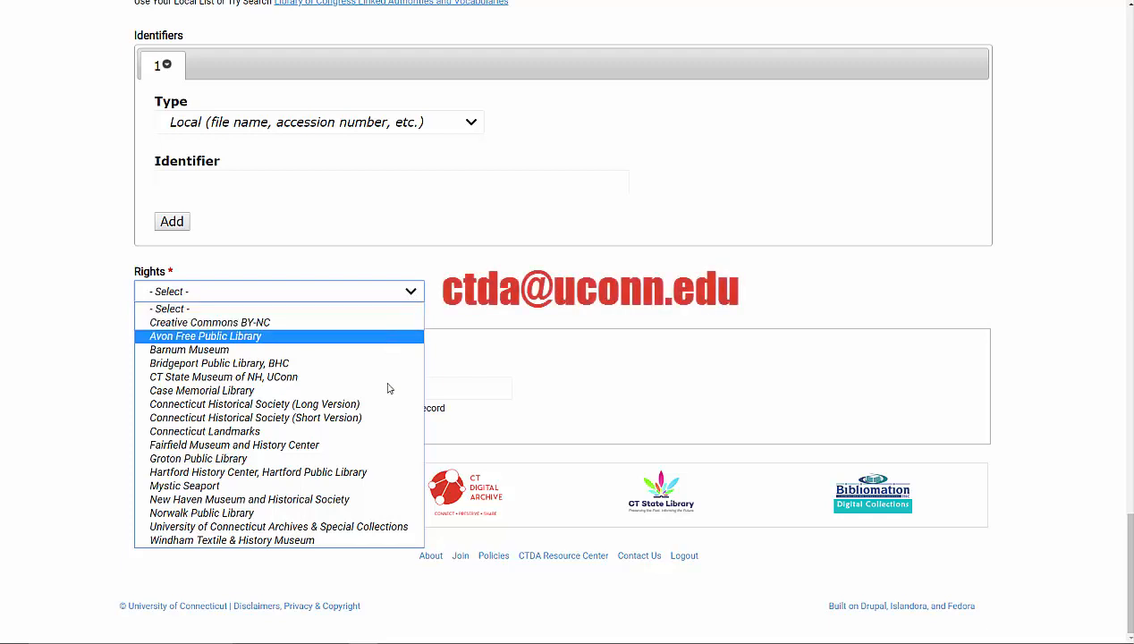
pyautogui.click(376, 527)
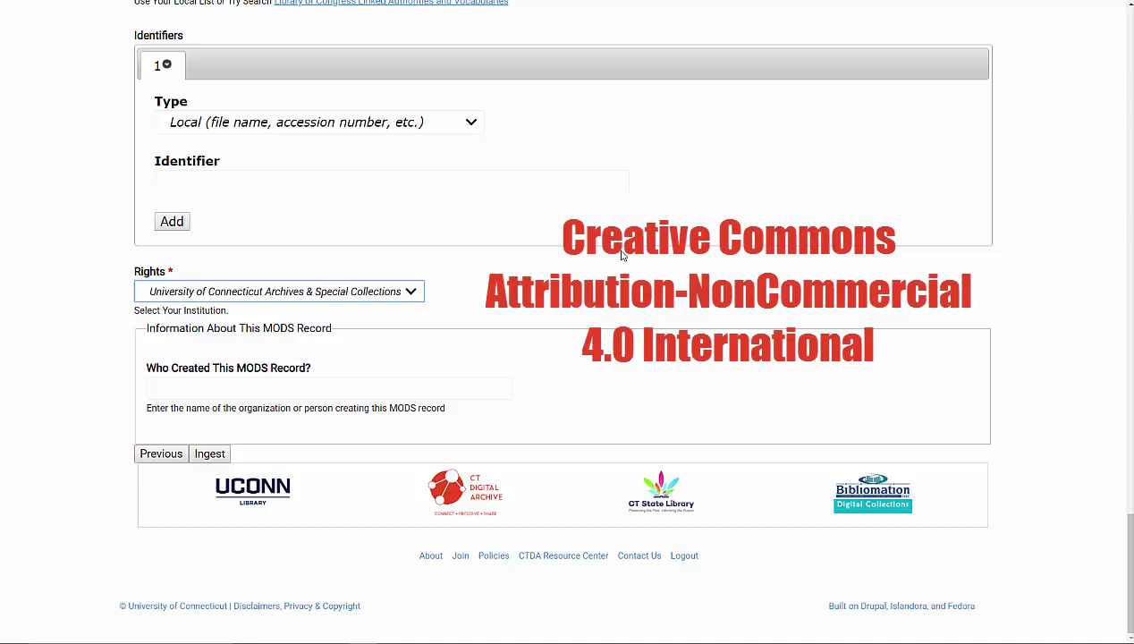
pyautogui.click(411, 292)
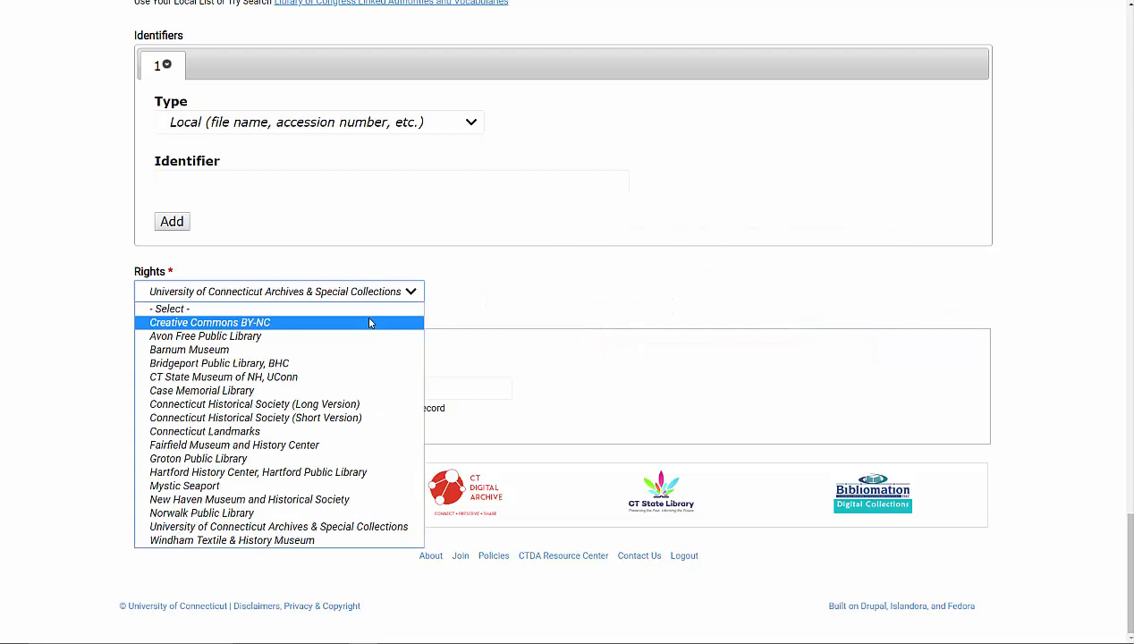
pyautogui.click(565, 282)
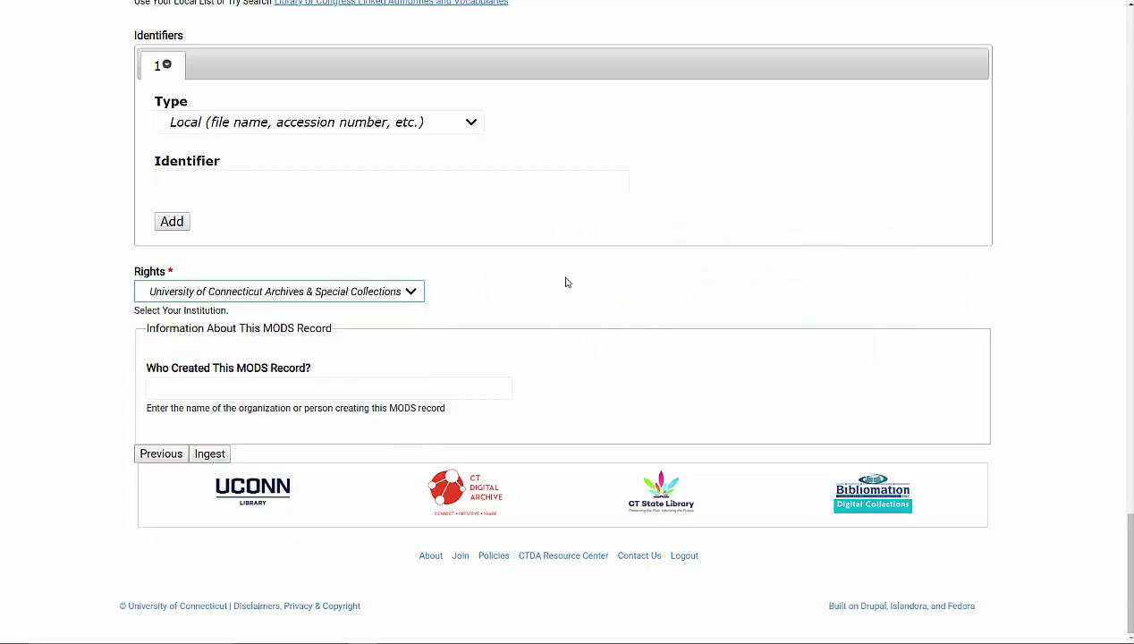
# Ingest the new collection and reload its page to view the Test Collection
pyautogui.click(219, 458)
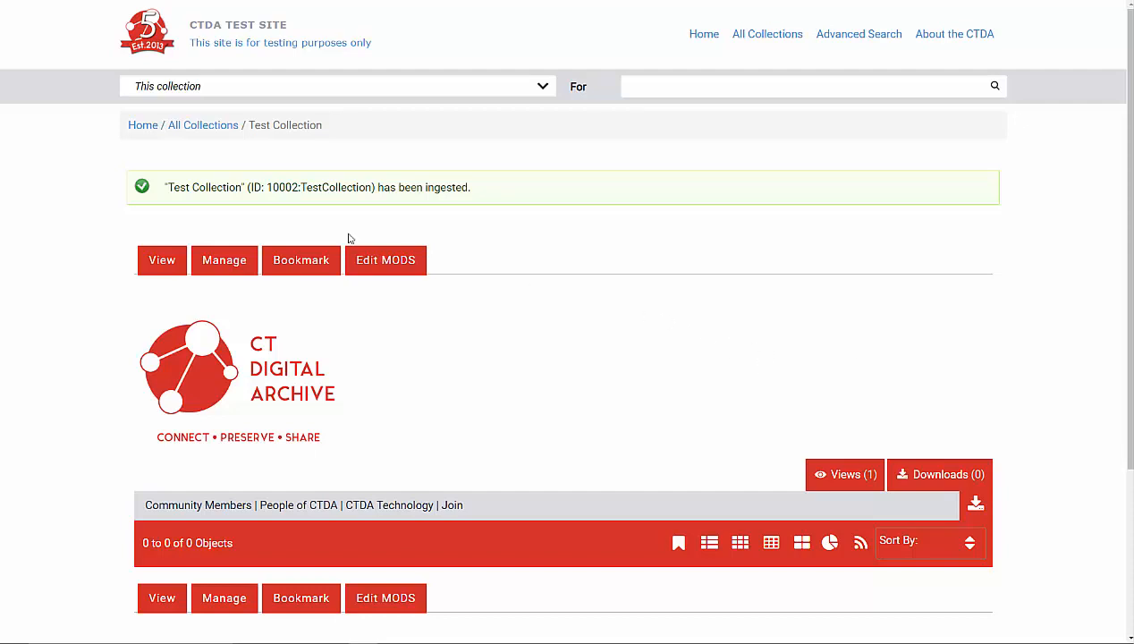
pyautogui.click(50, 2)
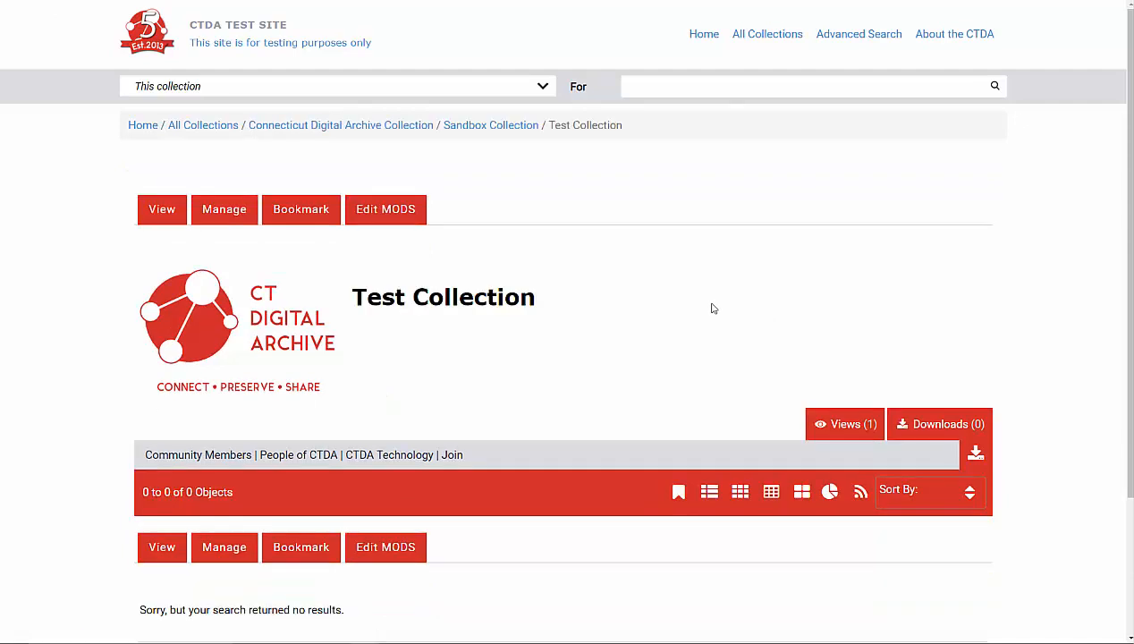
pyautogui.scroll(-3, 713, 308)
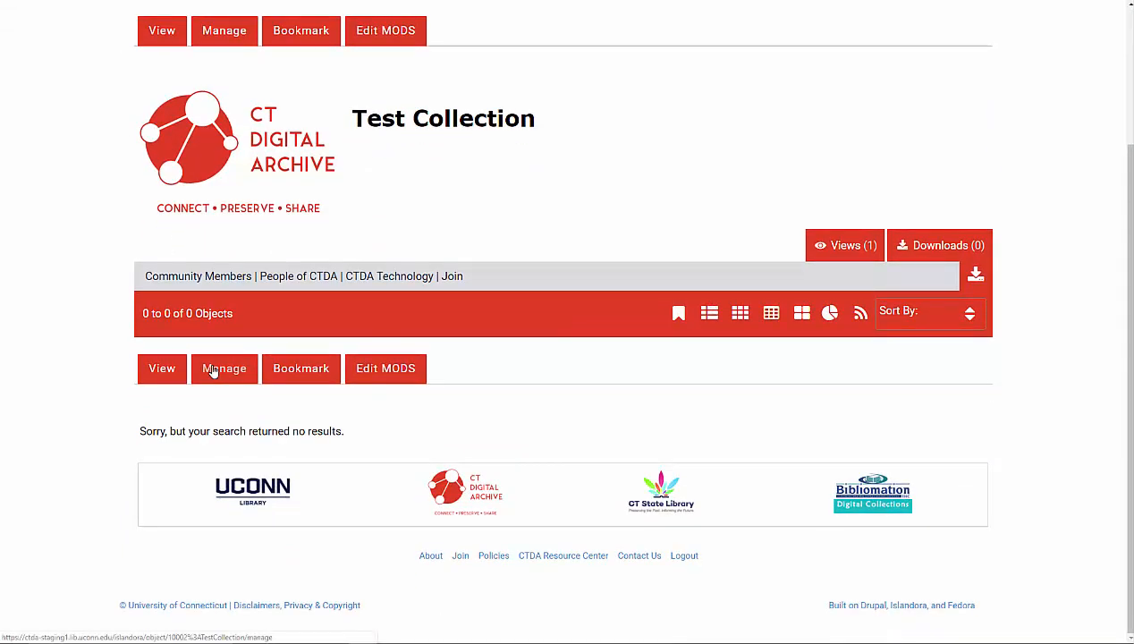